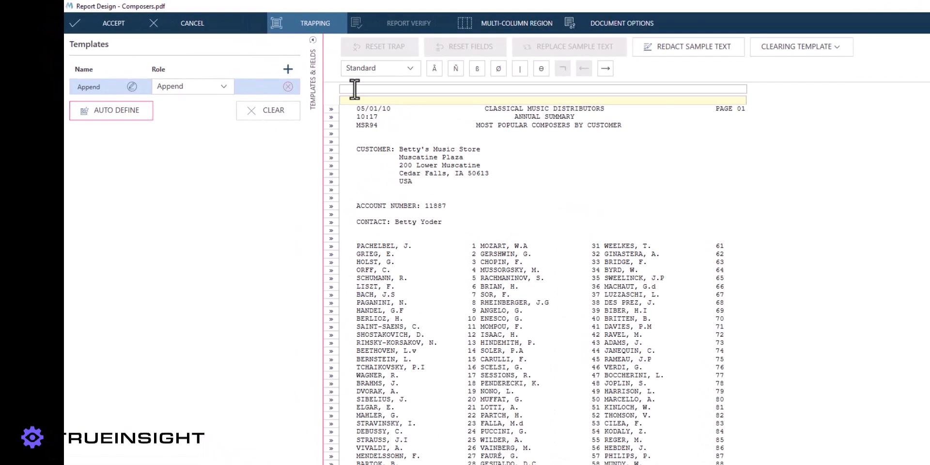
Step: Trap the 'Account numb' line and define account number 11887 as a field
left_click(356, 89)
type("Account number:")
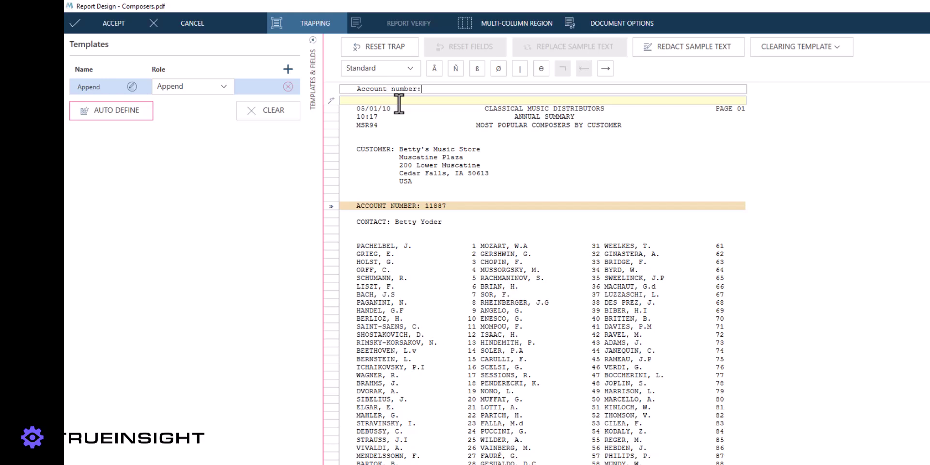
left_click_drag(421, 101, 470, 101)
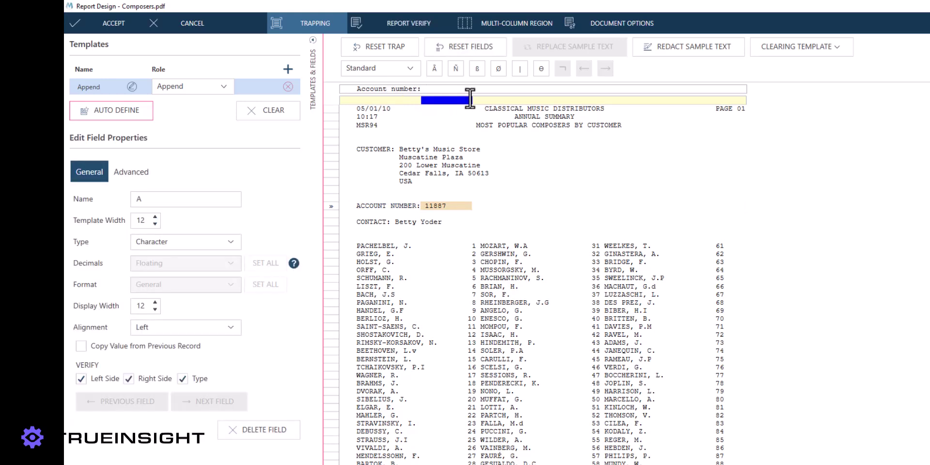
Step: Add an Append(1) template trapping 'Contact', capture the contact name, and rename the field Contact
left_click(288, 69)
left_click(336, 85)
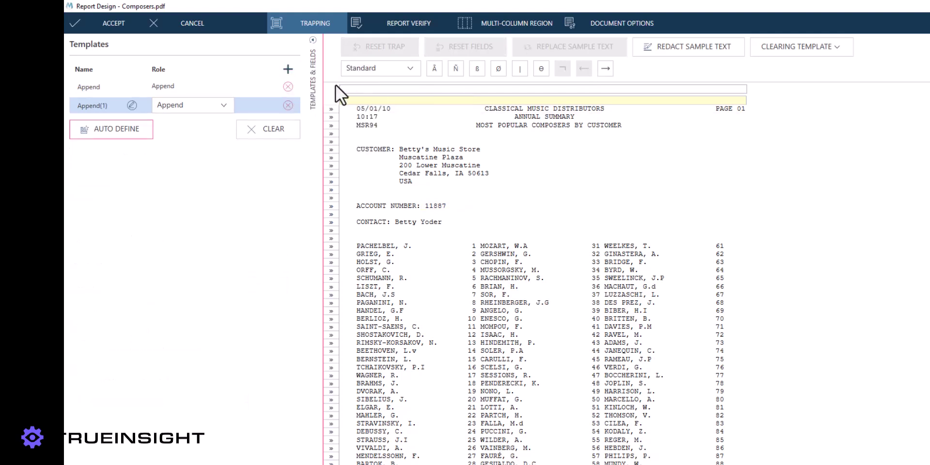
type("Contact:")
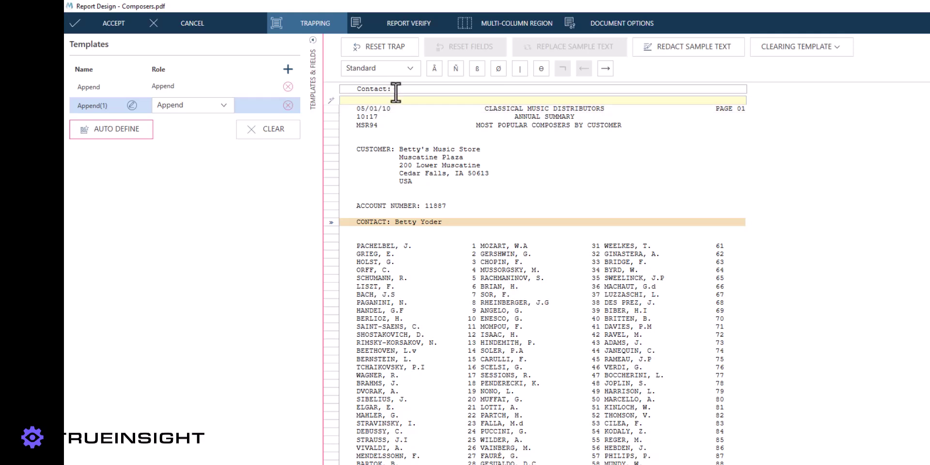
left_click_drag(392, 100, 537, 100)
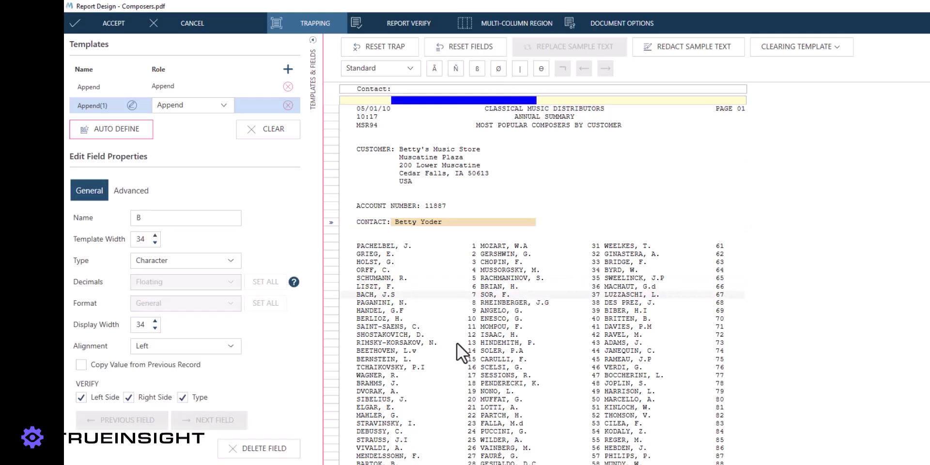
scroll(492, 209, "down", 10)
scroll(521, 356, "down", 3)
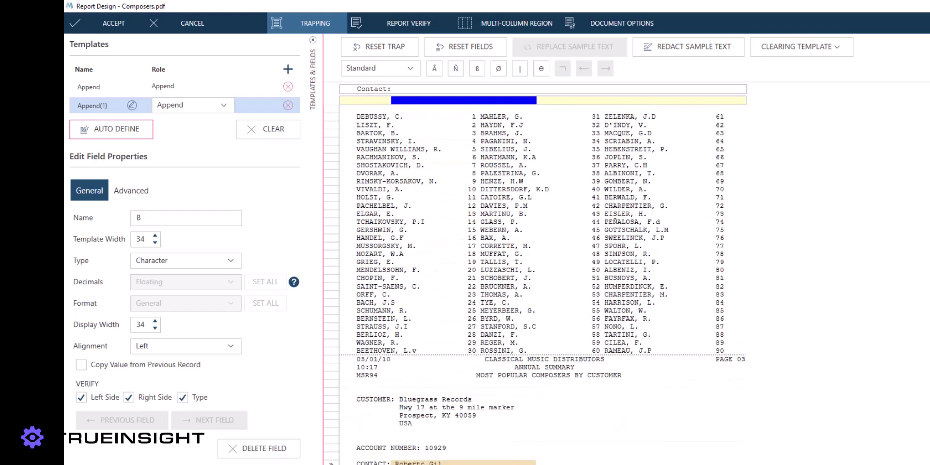
scroll(509, 286, "up", 6)
scroll(487, 202, "up", 10)
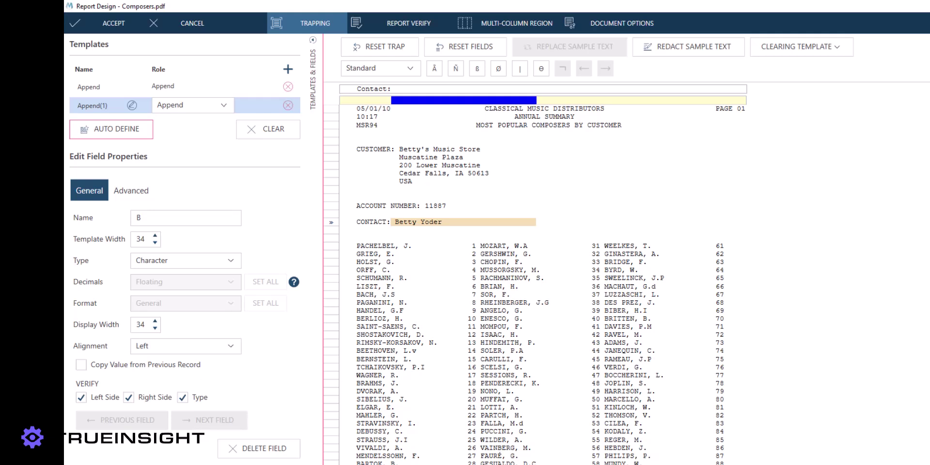
double_click(164, 216)
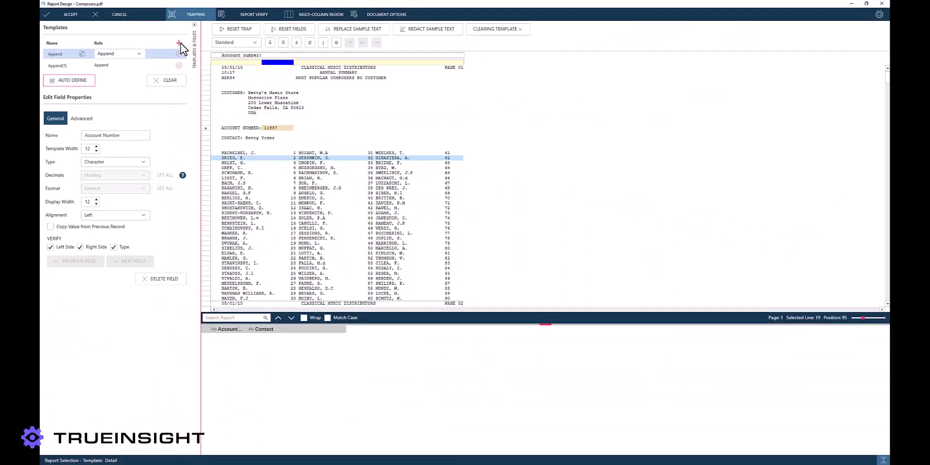
Step: Add a Detail template using the PACHELBEL composer line as its sample text
left_click(179, 43)
left_click(194, 49)
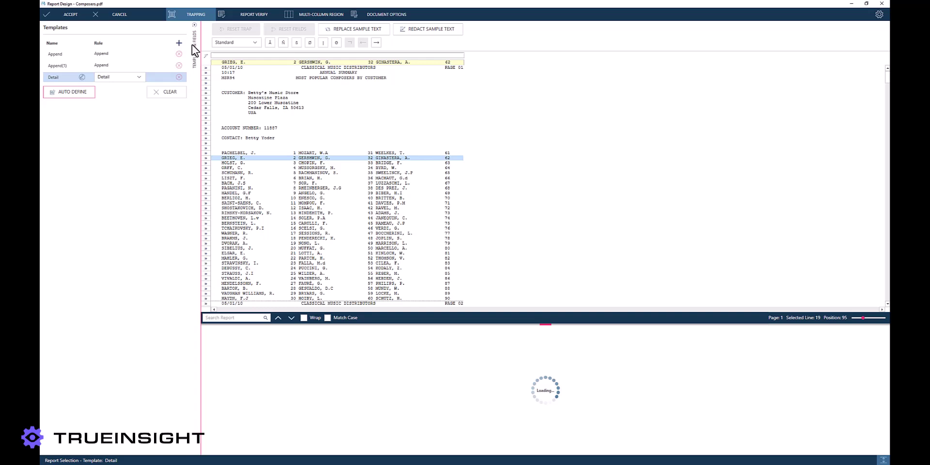
left_click(205, 153)
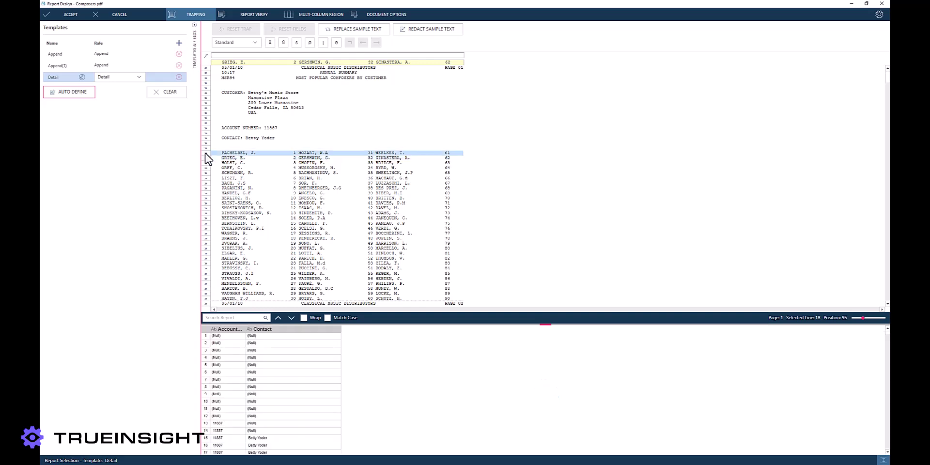
left_click(340, 30)
Step: Experiment with letter and number trap characters on the Detail trap line
left_click(270, 42)
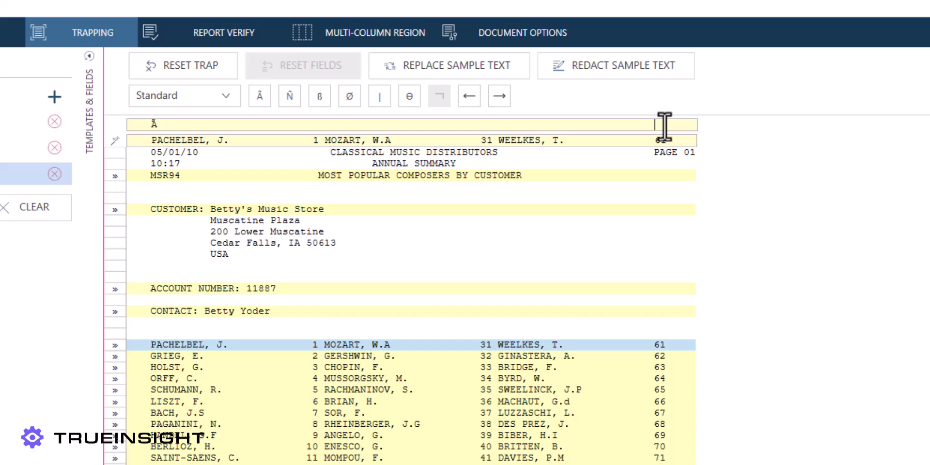
double_click(299, 107)
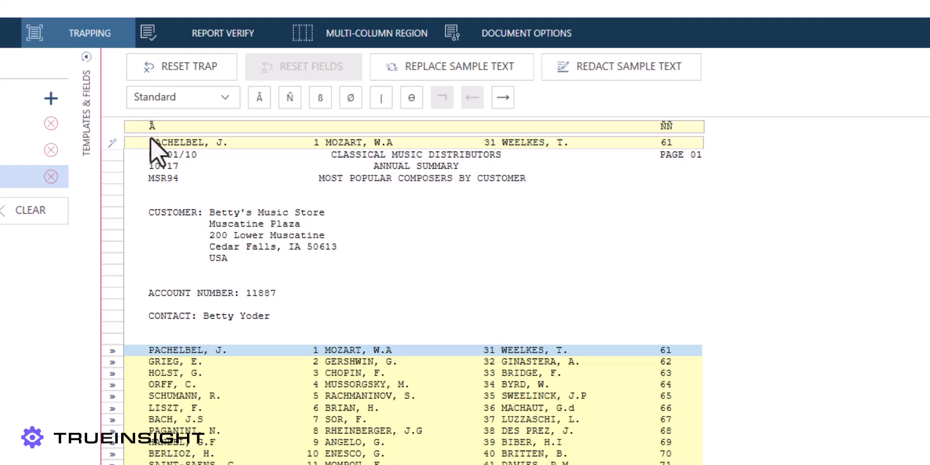
left_click_drag(150, 141, 670, 146)
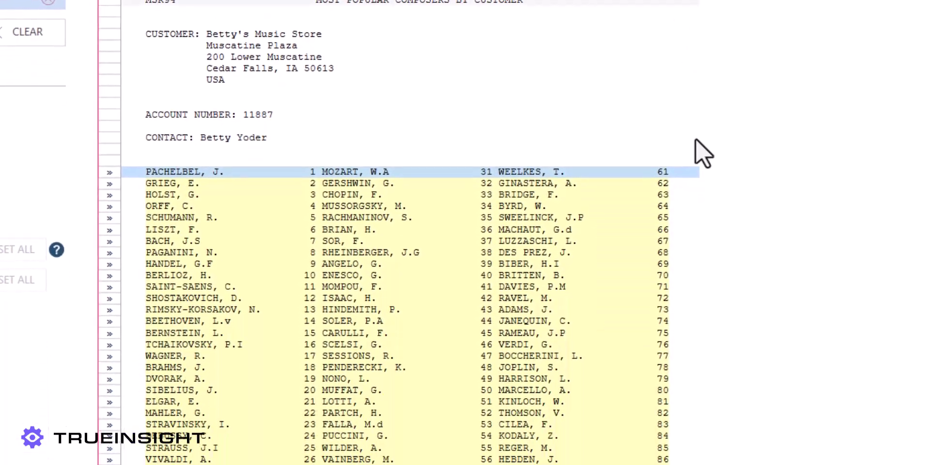
scroll(630, 436, "down", 5)
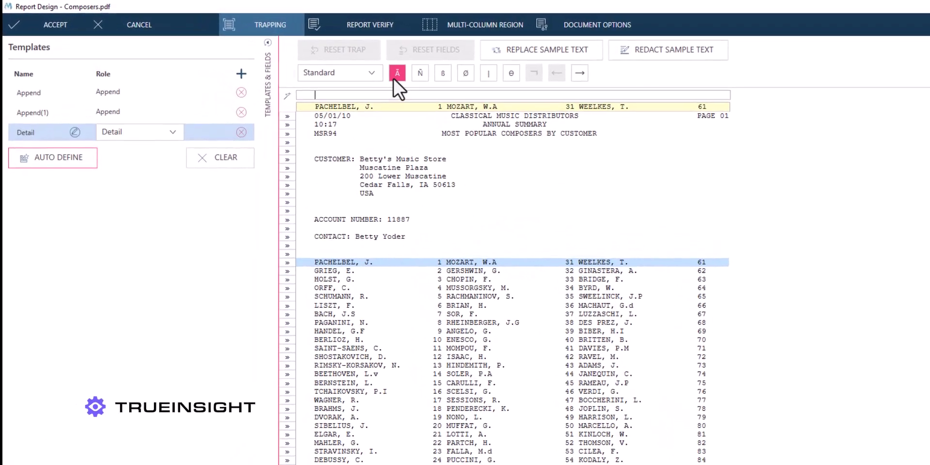
Step: Trap and define the first two name columns as fields Composer and Composer2 (MOZART column)
left_click(398, 73)
left_click_drag(314, 106, 433, 106)
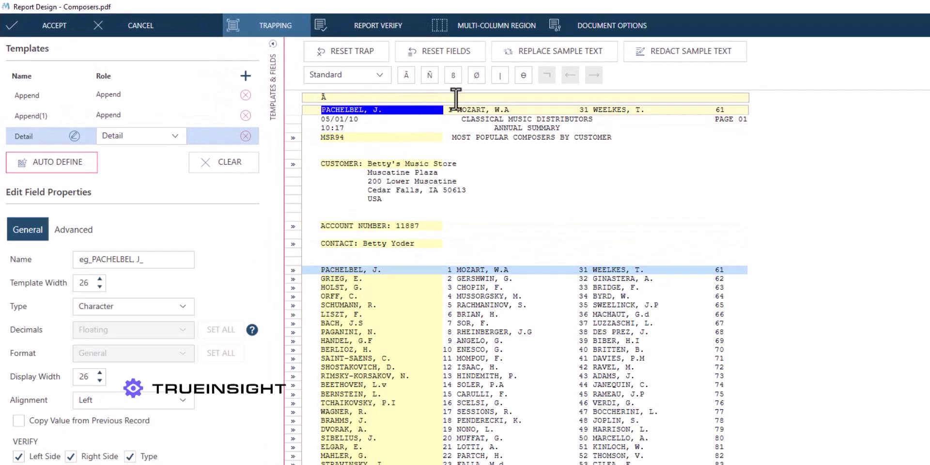
triple_click(107, 259)
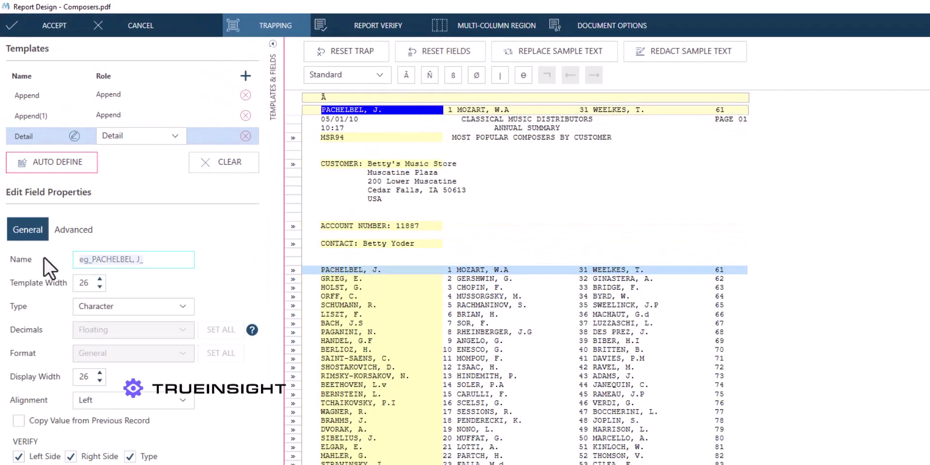
type("Composer")
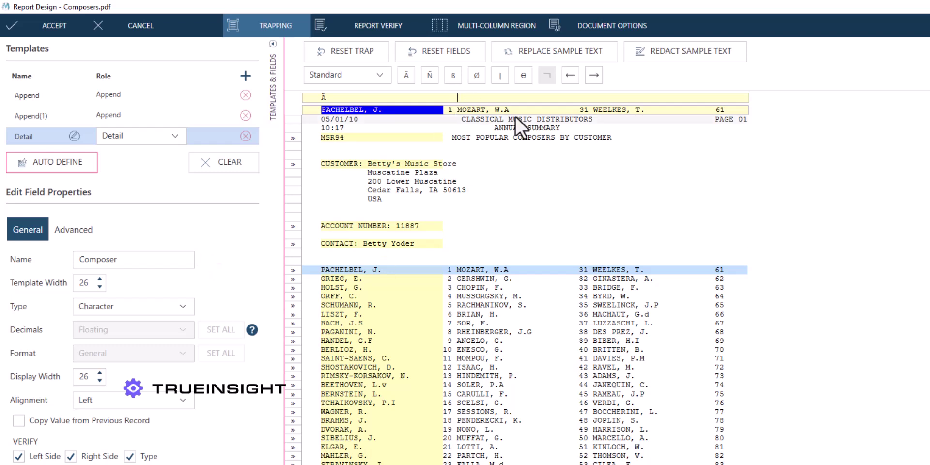
left_click(407, 75)
left_click(460, 98)
left_click_drag(458, 110, 575, 109)
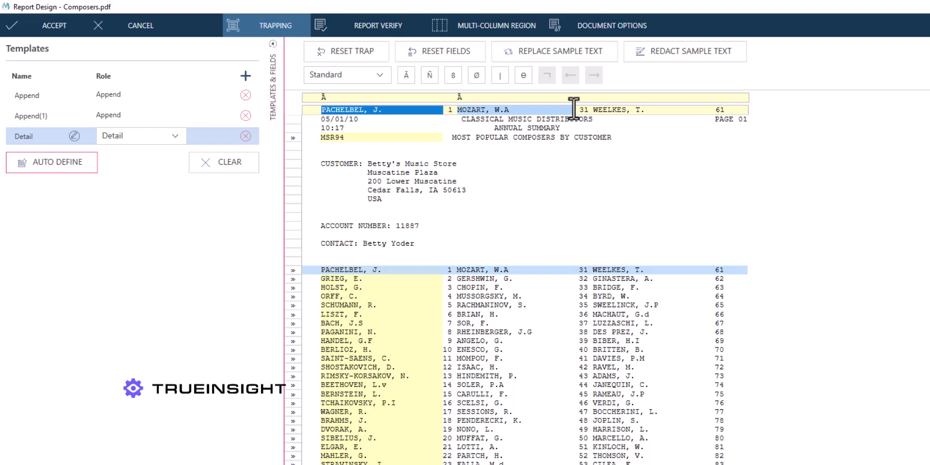
type("Composer2")
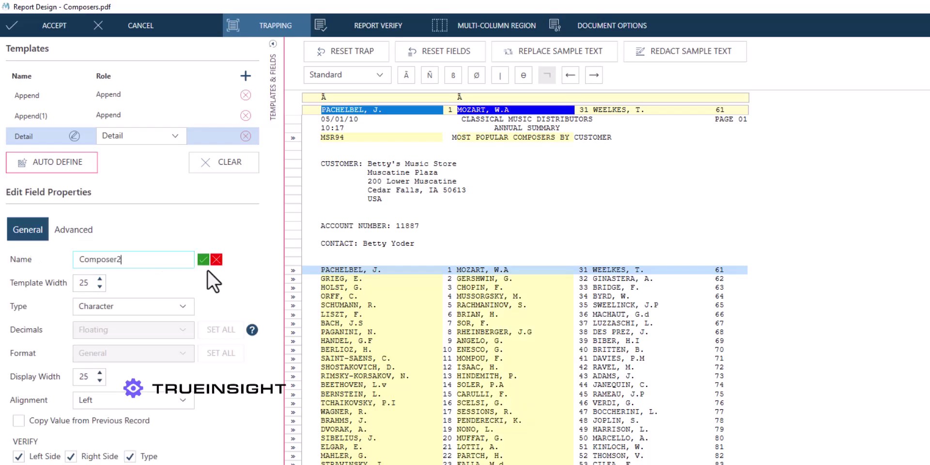
left_click(204, 260)
Step: Trap the WEELKES column and define it as field Composer3
left_click(596, 97)
left_click(406, 75)
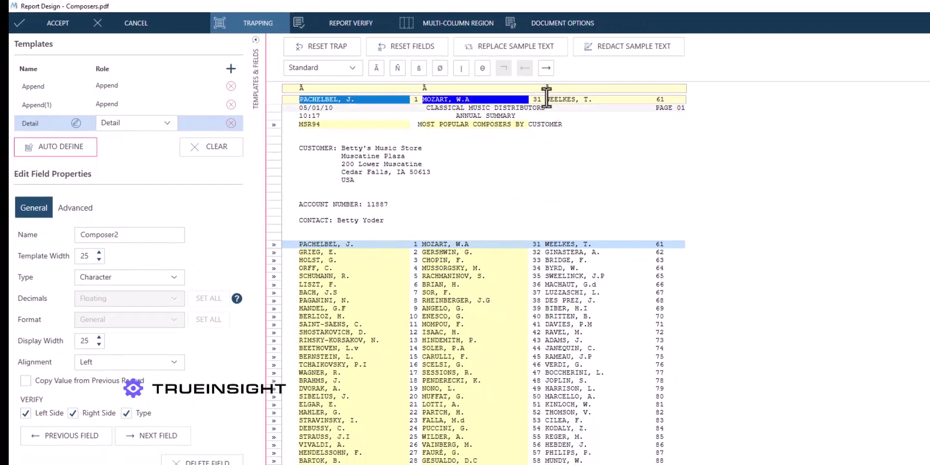
left_click_drag(569, 104, 684, 104)
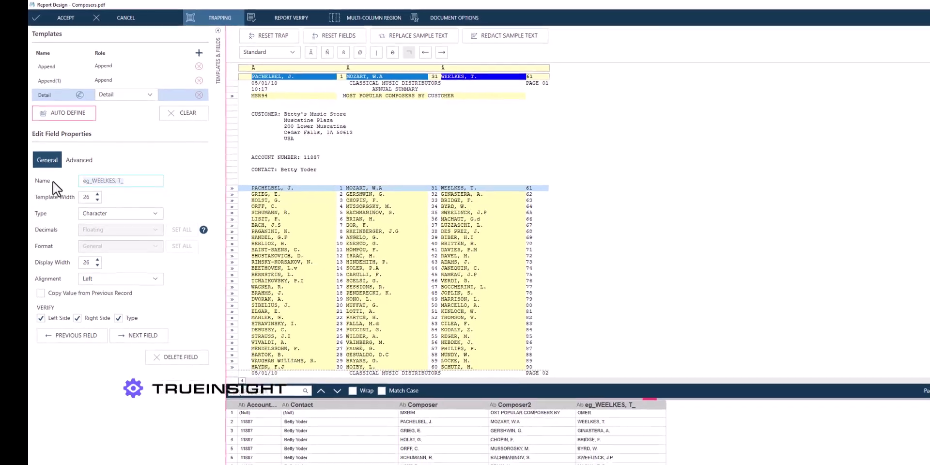
type("Composer3")
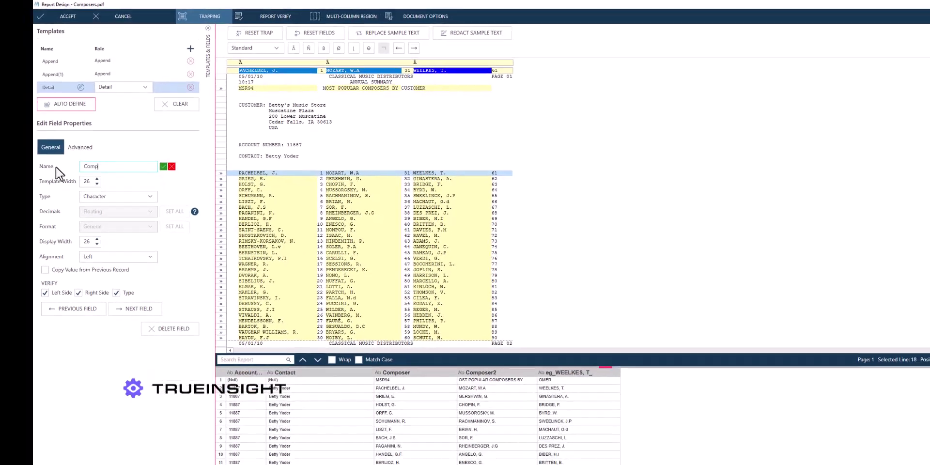
key("Return")
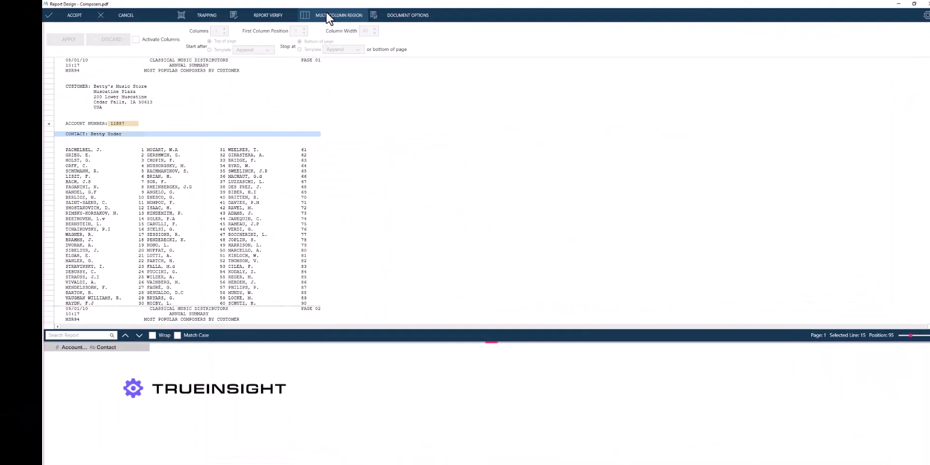
Step: Activate columns with 3 columns, first column position 5, and column width 29
left_click(148, 37)
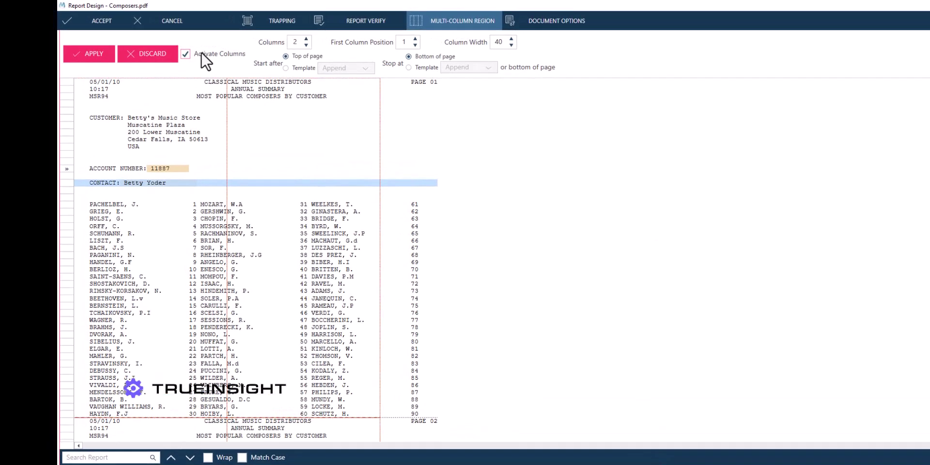
left_click(312, 40)
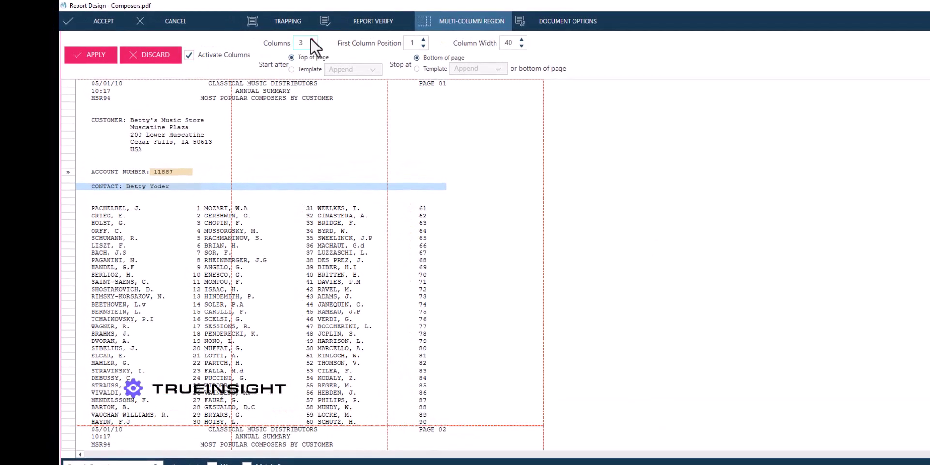
left_click(425, 42)
left_click(425, 41)
left_click(425, 41)
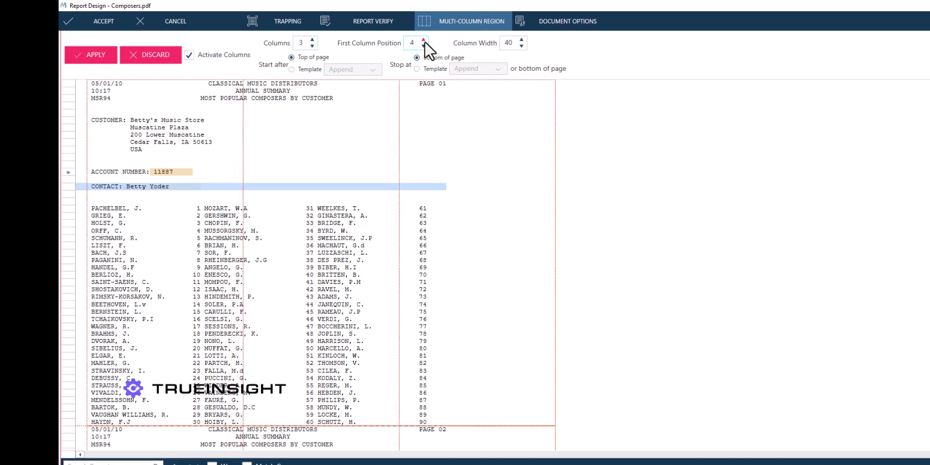
left_click(424, 41)
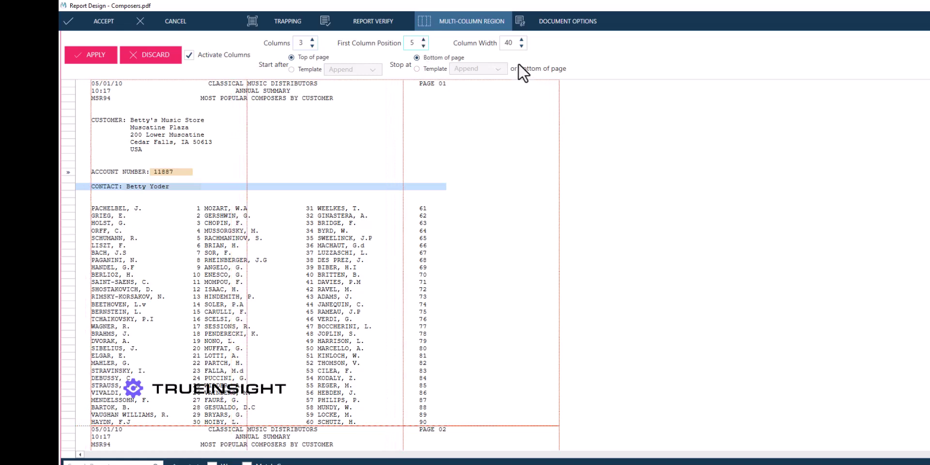
left_click(522, 46)
left_click(522, 46)
left_click(522, 46)
left_click(522, 46)
left_click(522, 47)
left_click(522, 46)
left_click(522, 46)
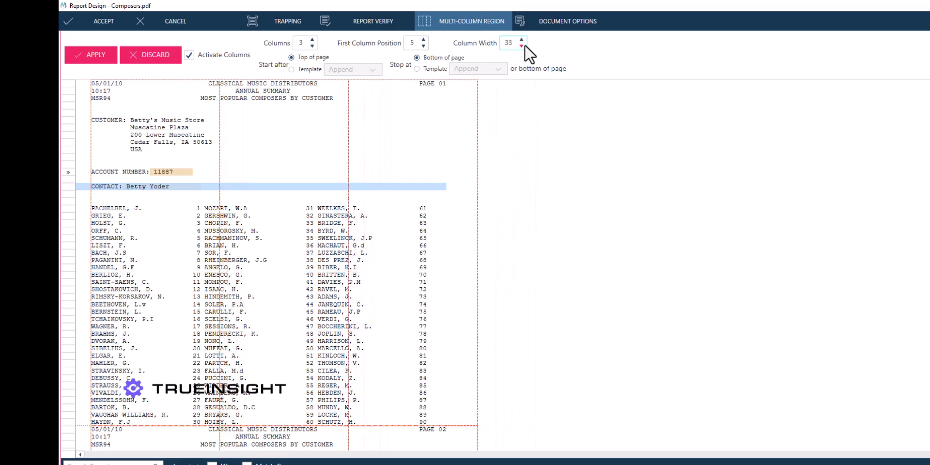
left_click(522, 46)
left_click(522, 46)
left_click(522, 46)
left_click(522, 46)
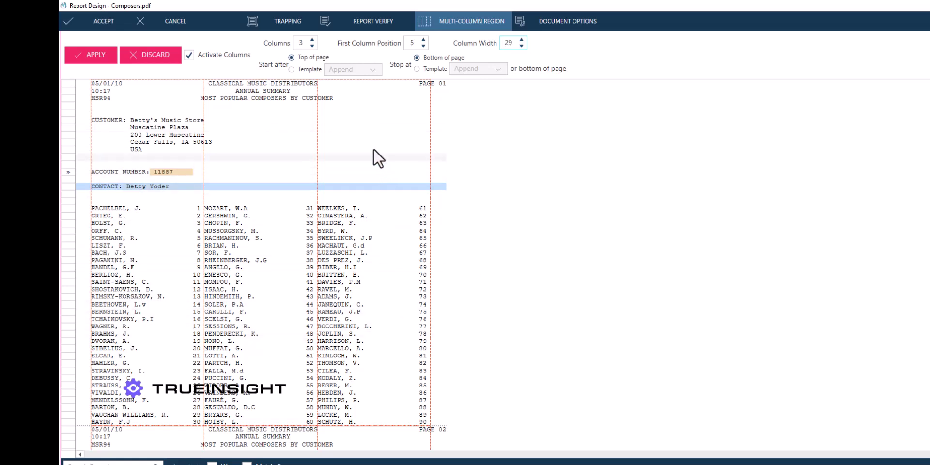
Step: Start the column region after the Append(1) Contact template
left_click(292, 70)
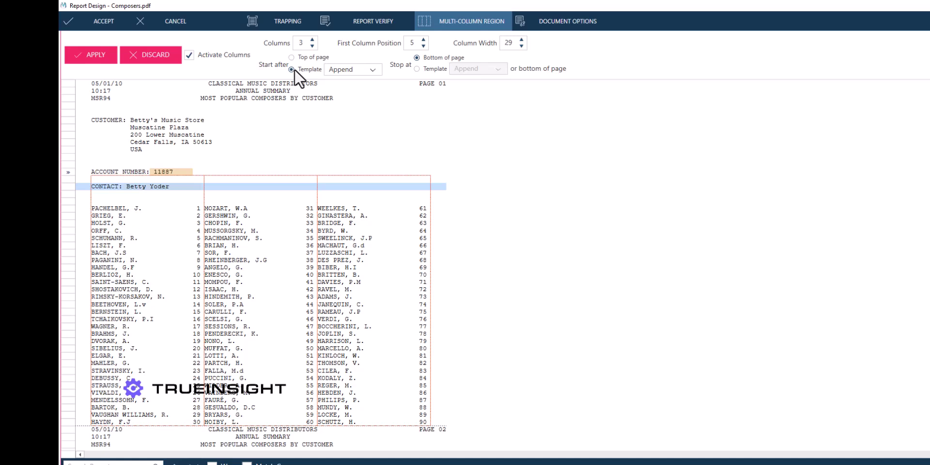
left_click(345, 69)
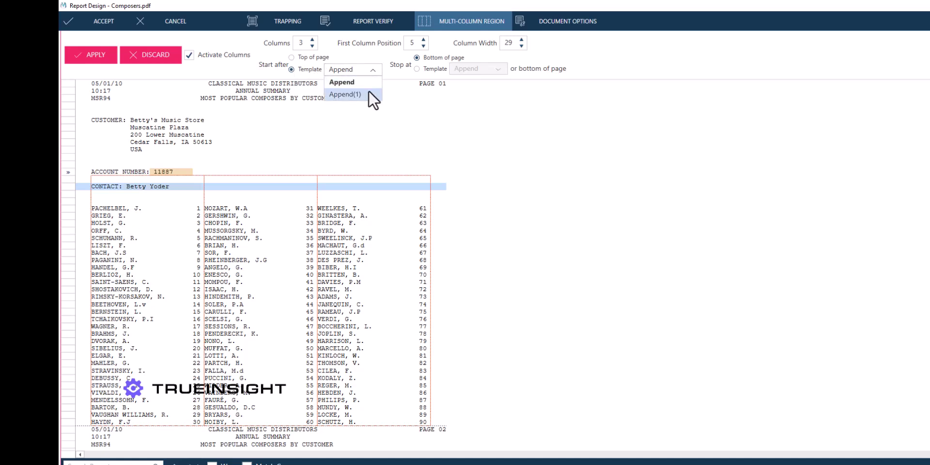
left_click(346, 94)
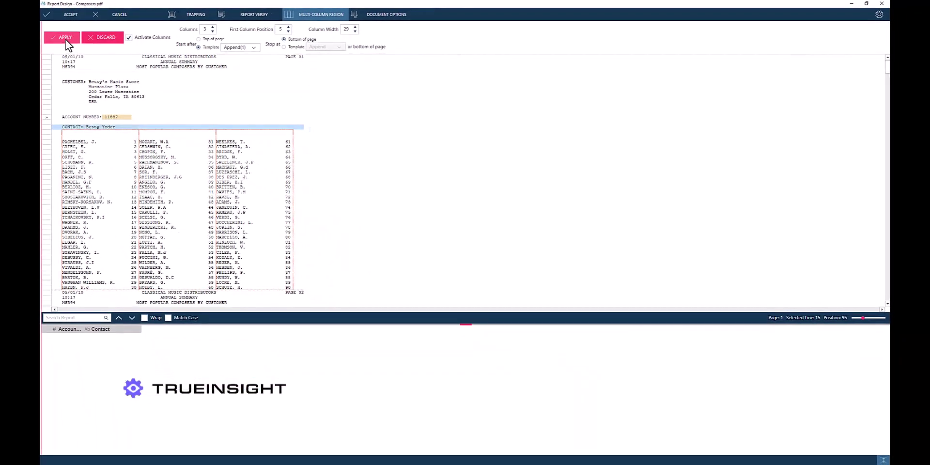
Step: Apply the region, enable Multicolumn Design Mode, and add a letter-trapped Detail template
left_click(65, 37)
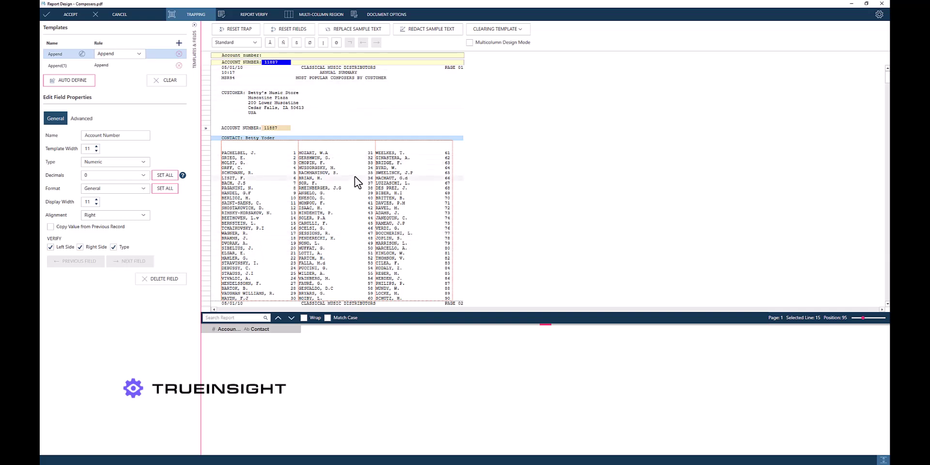
left_click(469, 43)
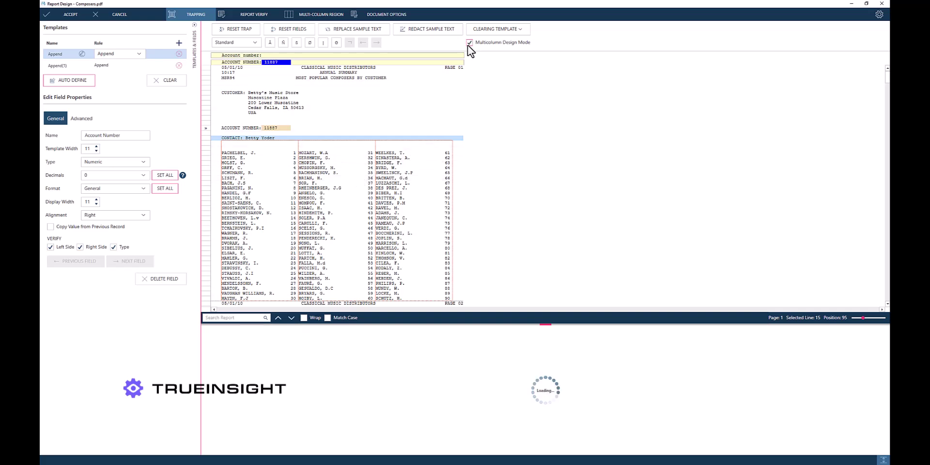
left_click(179, 43)
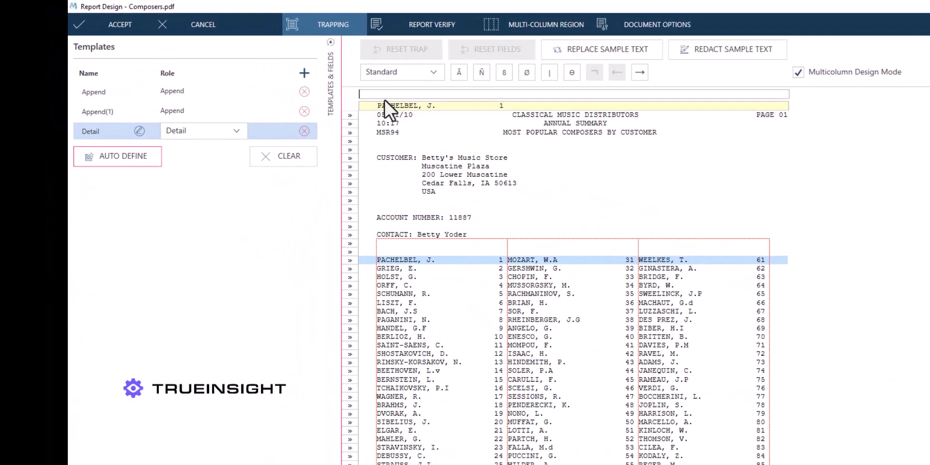
left_click(454, 72)
Step: Define composer name and rank fields, naming the numeric field Rank
left_click_drag(377, 105, 493, 104)
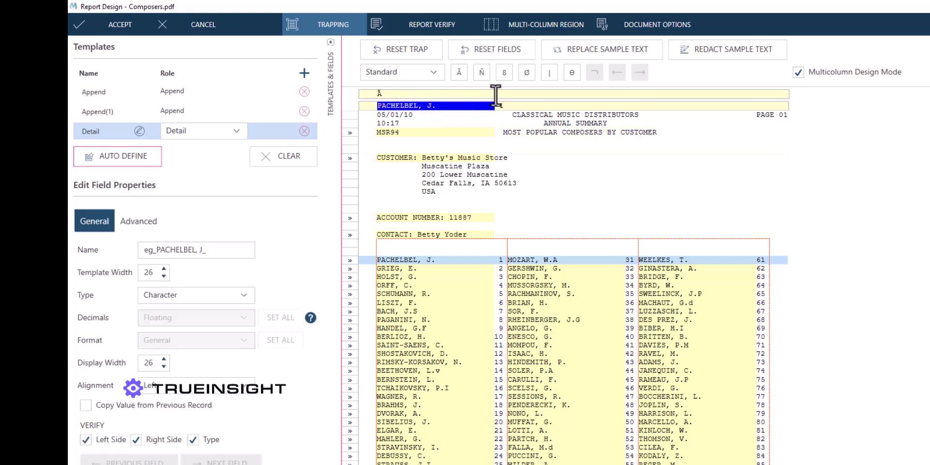
left_click(490, 76)
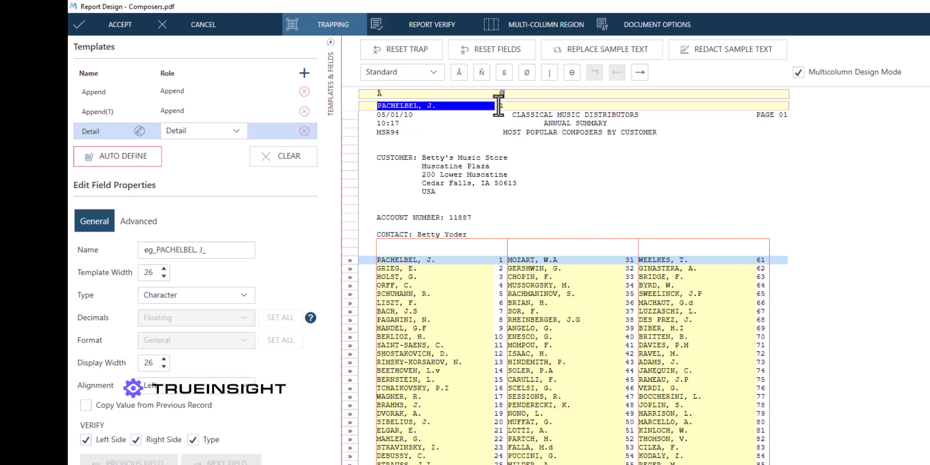
left_click(501, 105)
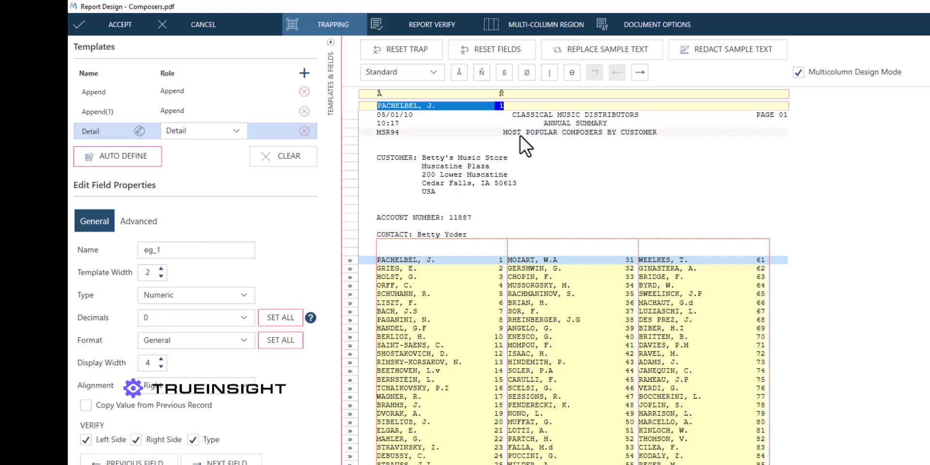
left_click(240, 252)
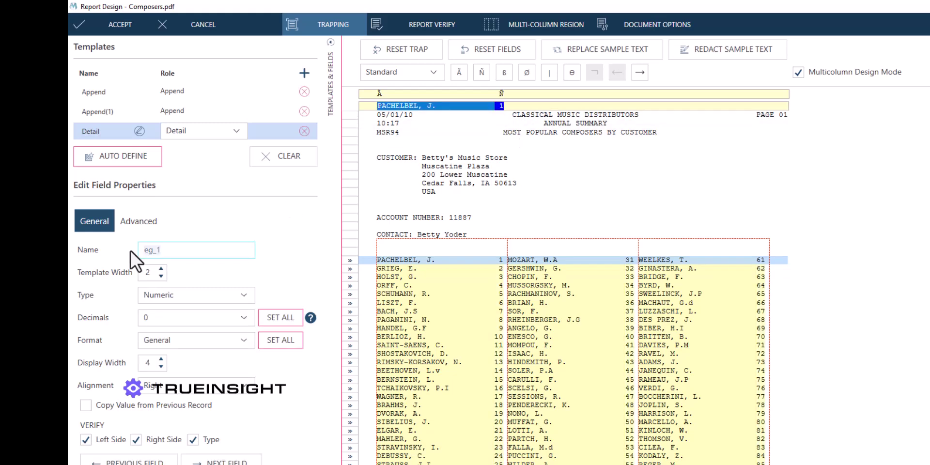
type("Rank")
left_click(710, 269)
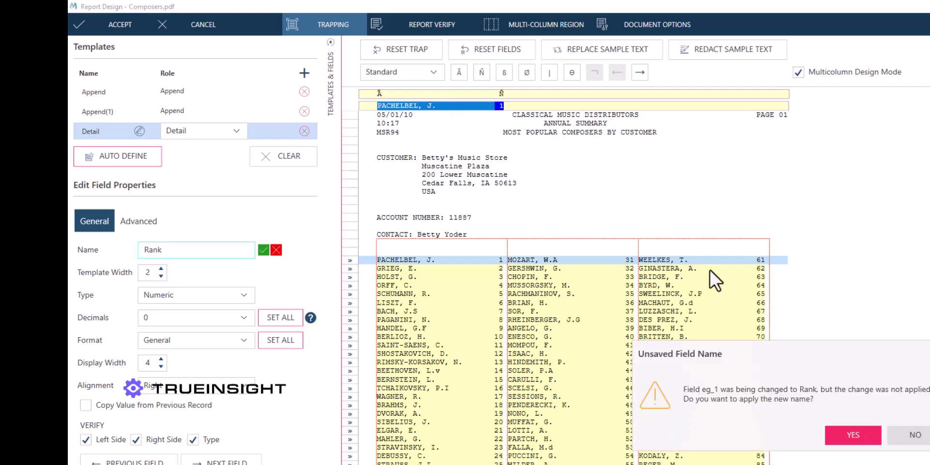
left_click(896, 435)
double_click(203, 249)
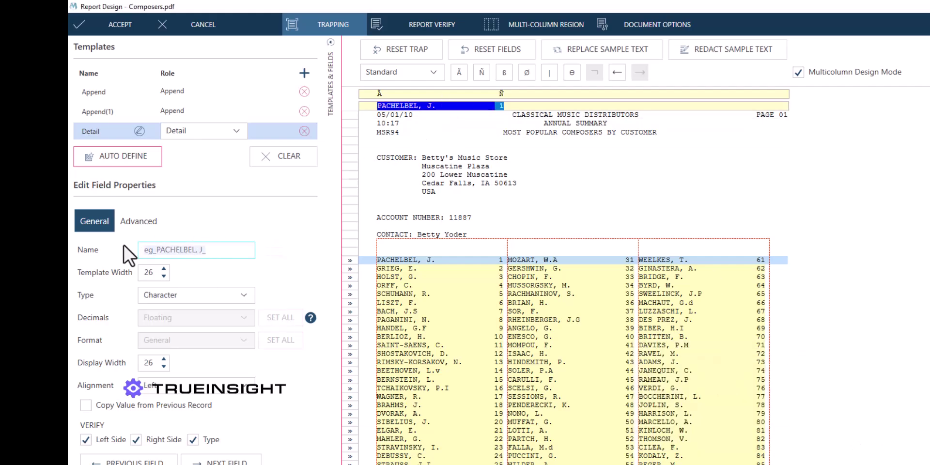
Step: Name the name field Composer, widen the Rank preview column, and scroll through the rows
type("Composer")
left_click(263, 249)
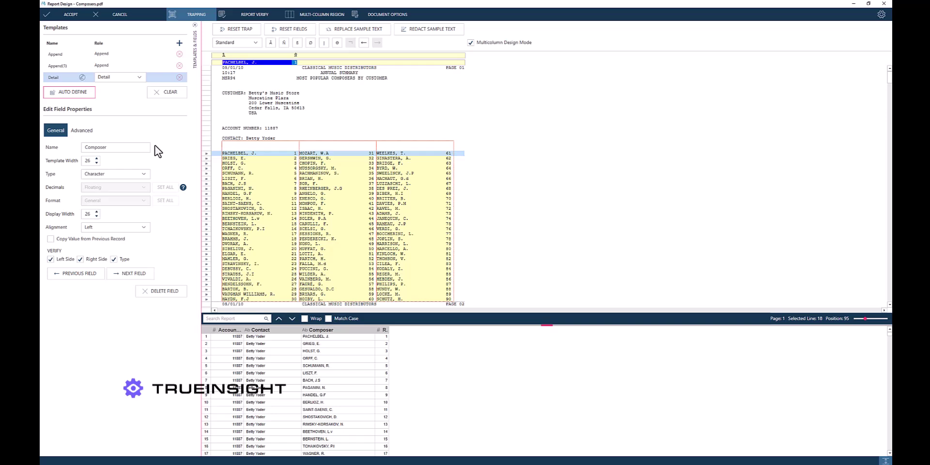
left_click_drag(387, 331, 435, 331)
scroll(417, 388, "down", 12)
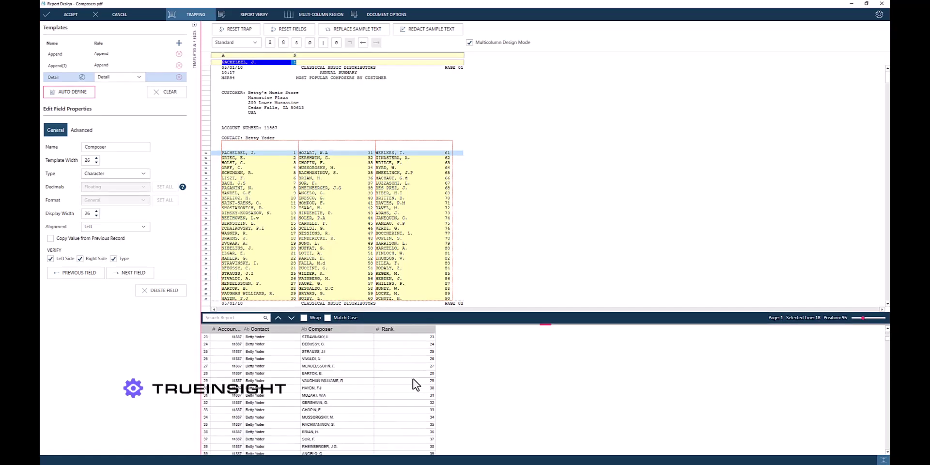
scroll(419, 390, "down", 16)
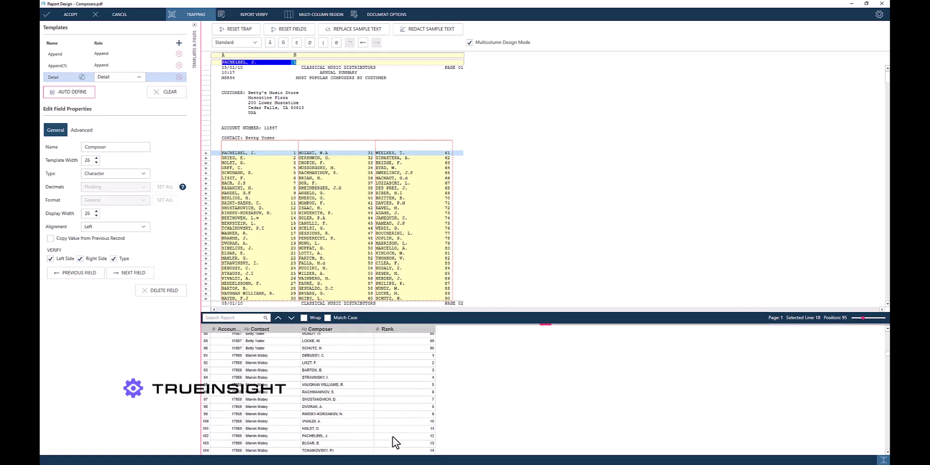